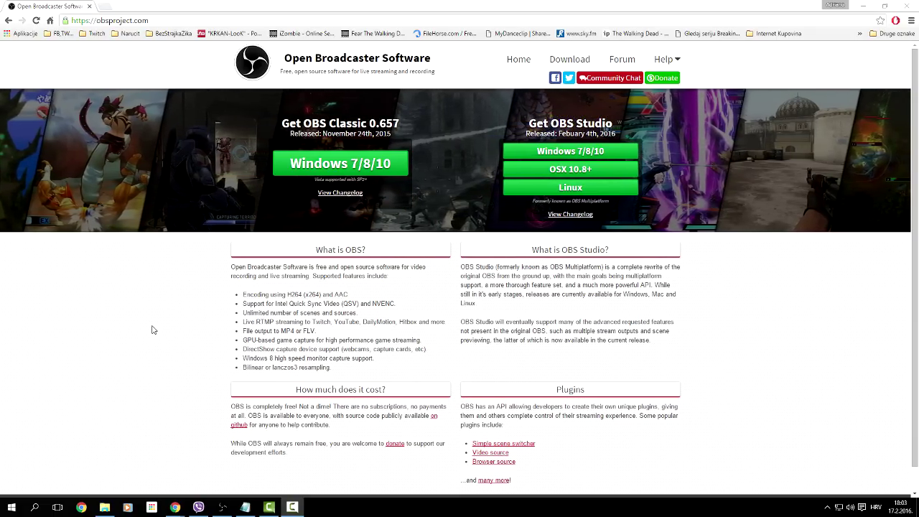
Step: Switch from the OBS website to Open Broadcaster Software and open its settings
scroll(172, 345, down, 1)
scroll(198, 259, up, 1)
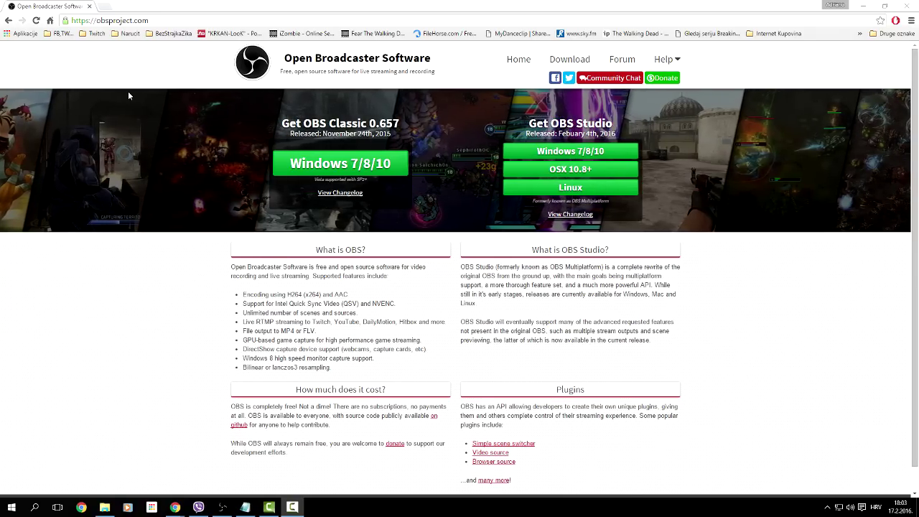
click(863, 5)
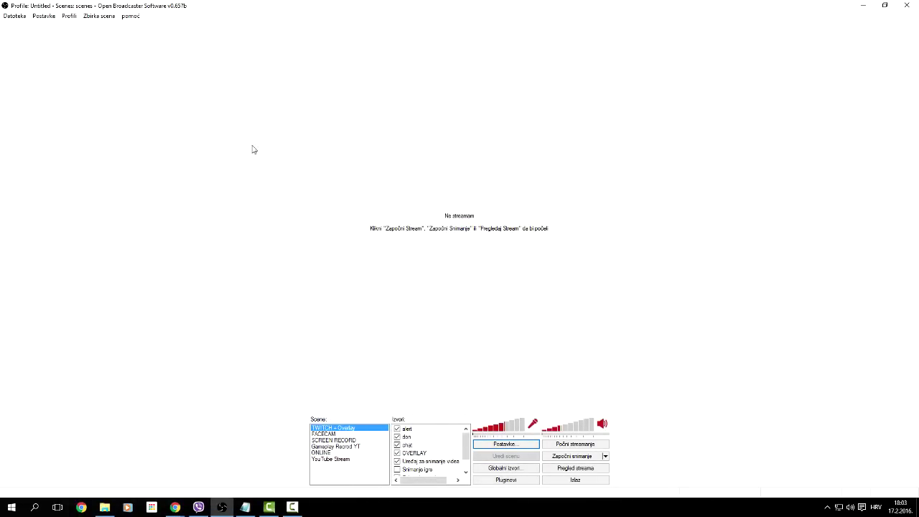
click(513, 447)
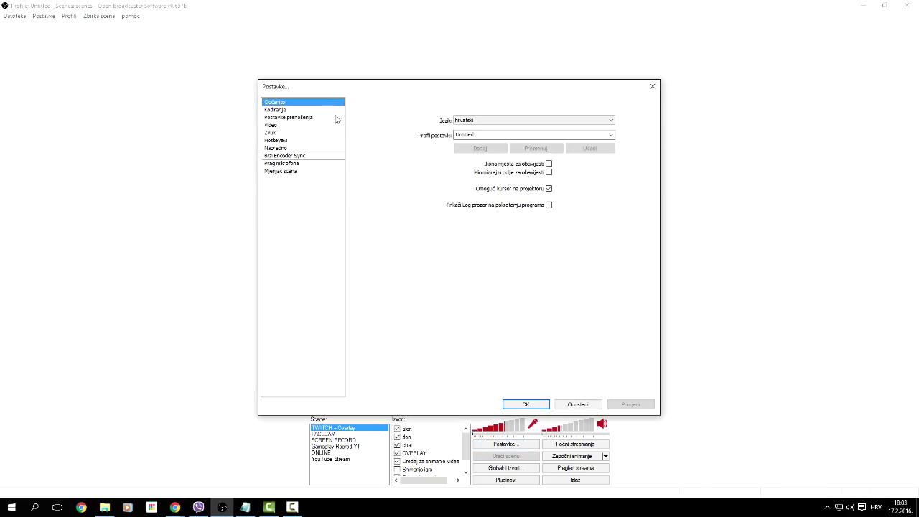
Step: Review the language option in the general settings and the maximum video bitrate in the encoding settings
click(546, 119)
click(546, 119)
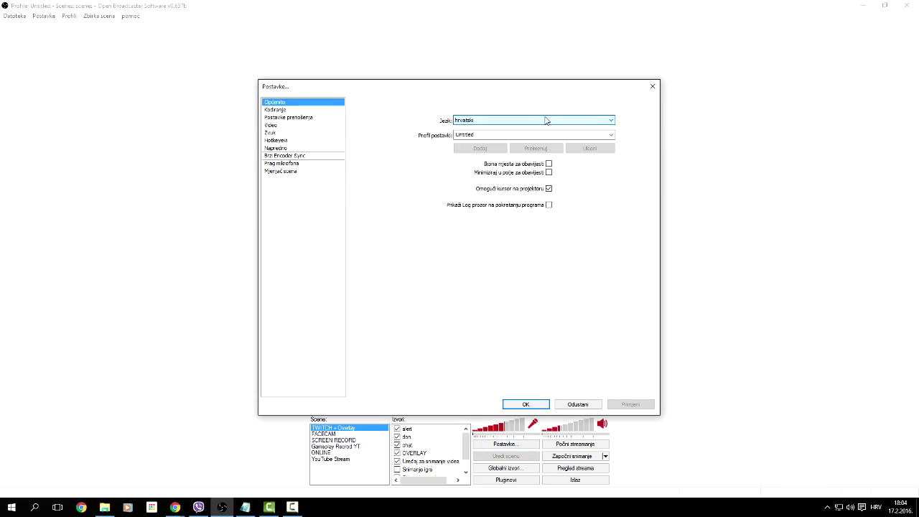
click(275, 109)
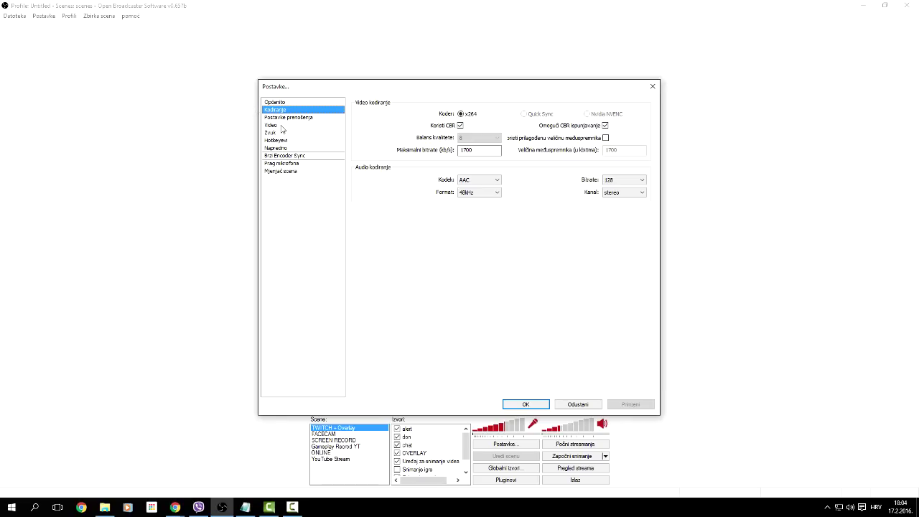
click(476, 150)
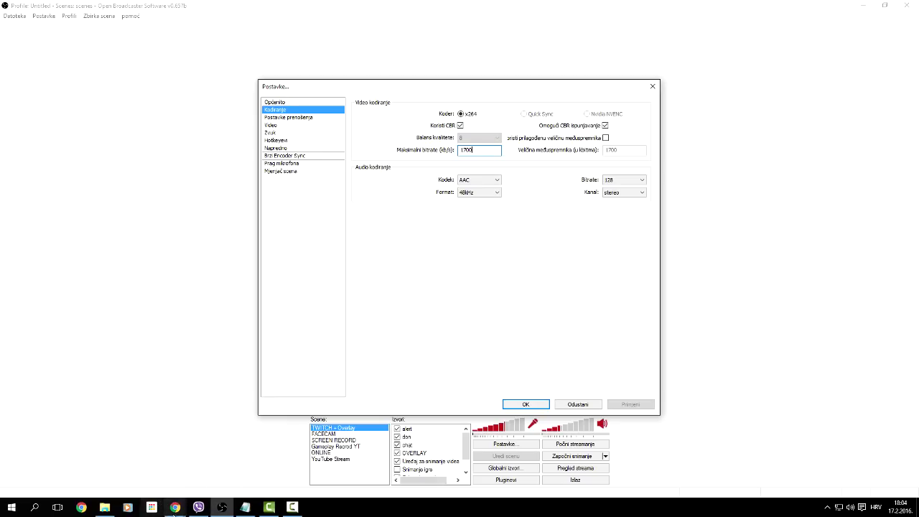
Step: Switch to the Chrome window with the OBS website and search the web for "speed tes" in a new tab
mouse_move(176, 507)
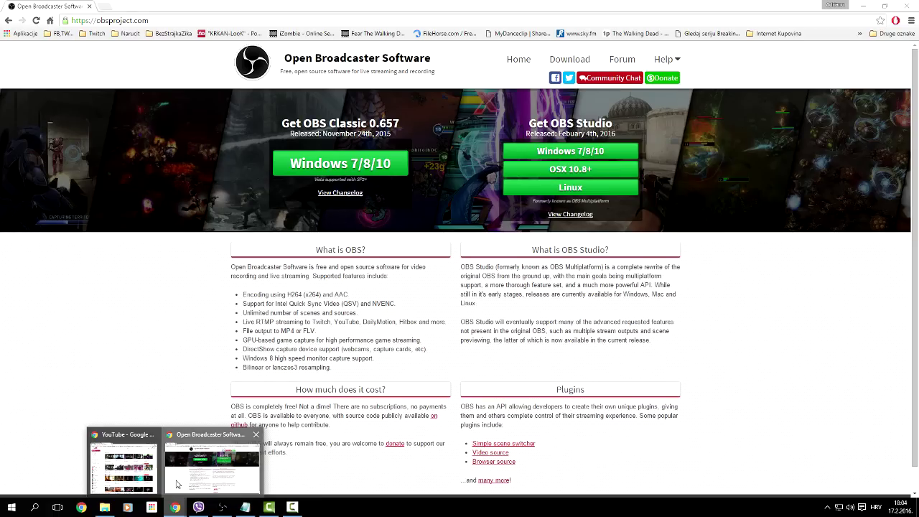
click(177, 484)
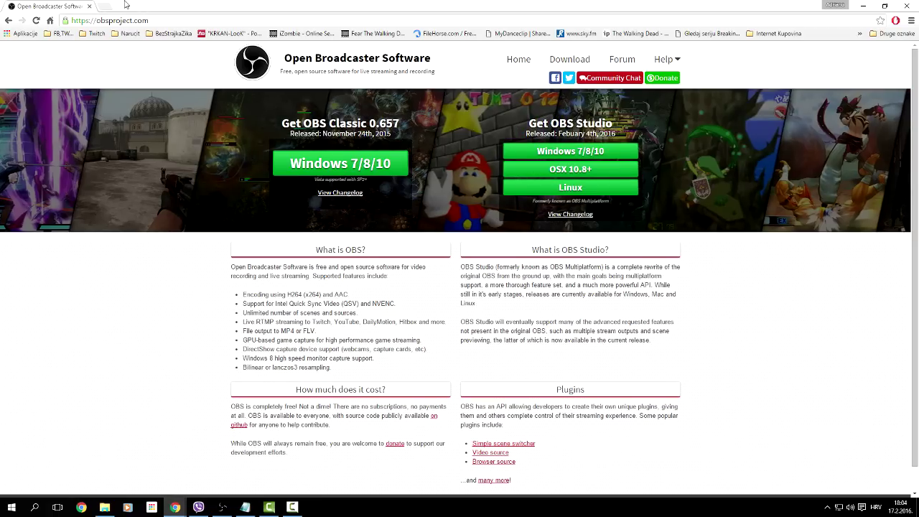
click(109, 7)
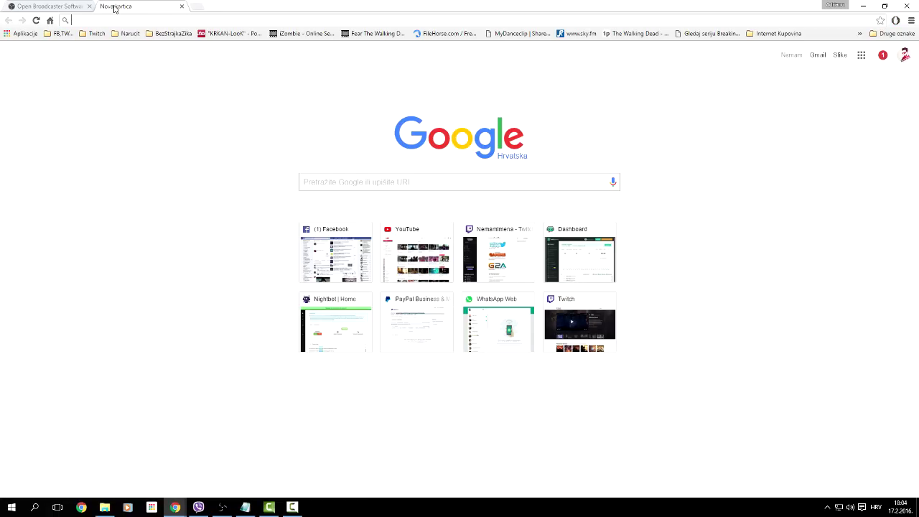
text(test)
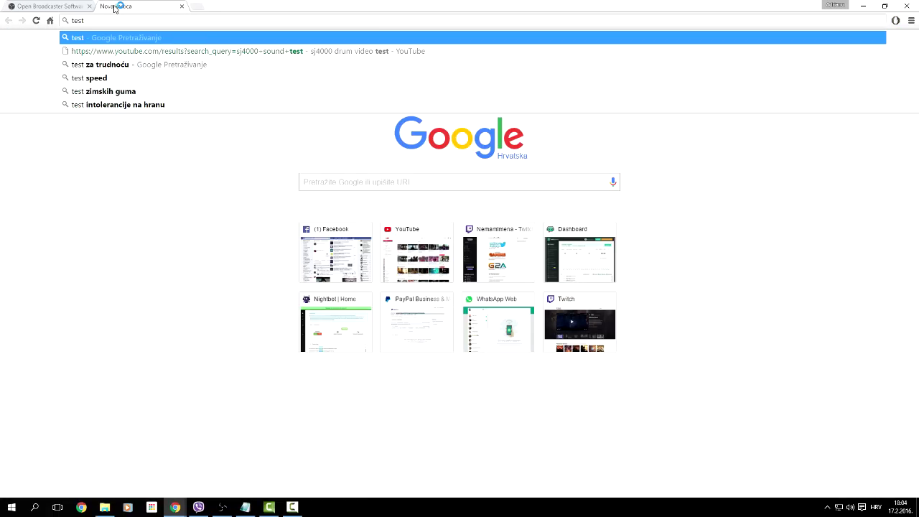
key(BackSpace)
key(BackSpace)
key(BackSpace)
key(BackSpace)
text(speed tes)
key(Return)
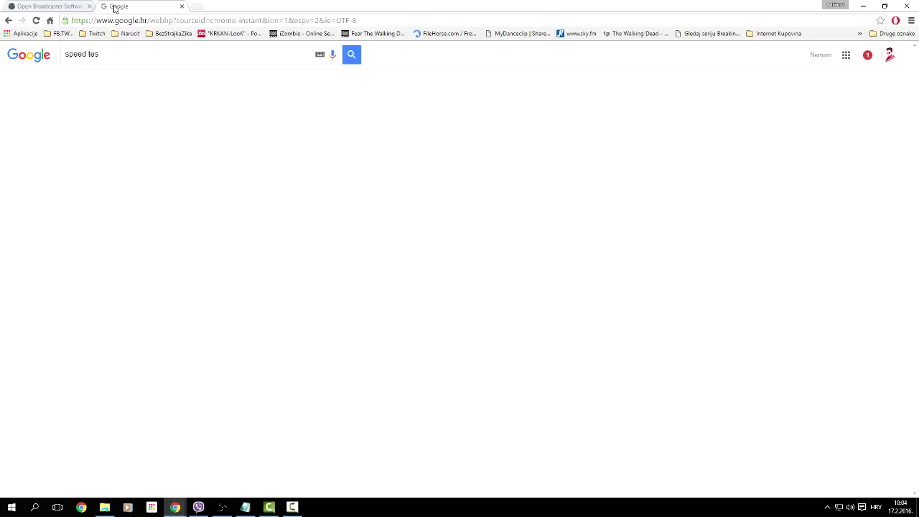
Step: Run the internet speed test on speedtest.net, close its tab and return to the OBS encoding settings
drag(462, 7, 682, 2)
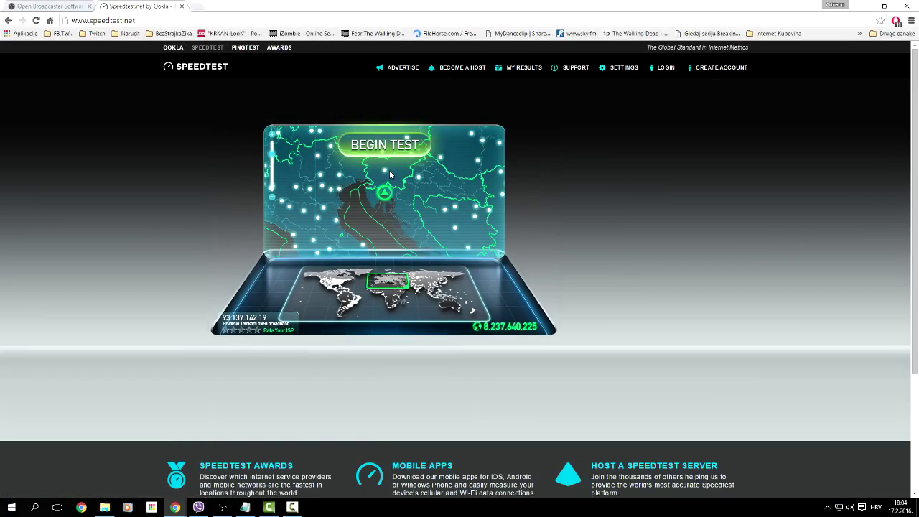
click(388, 147)
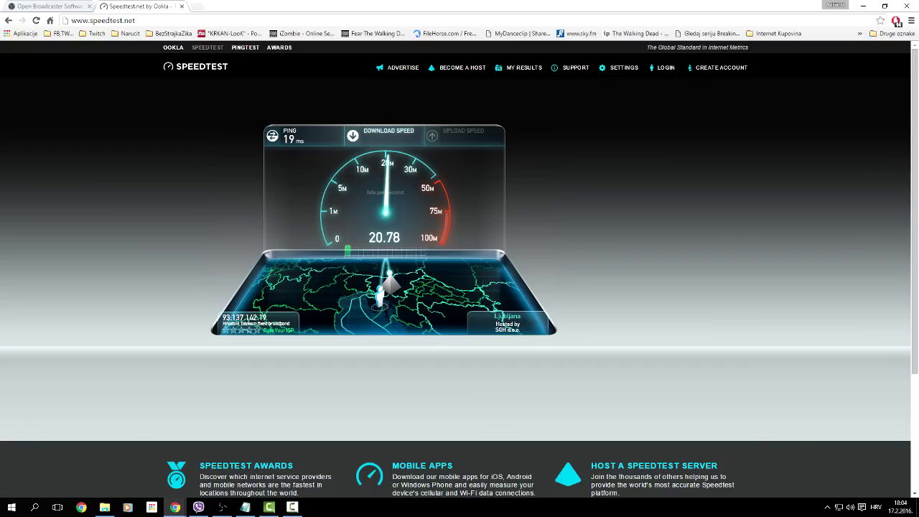
click(222, 506)
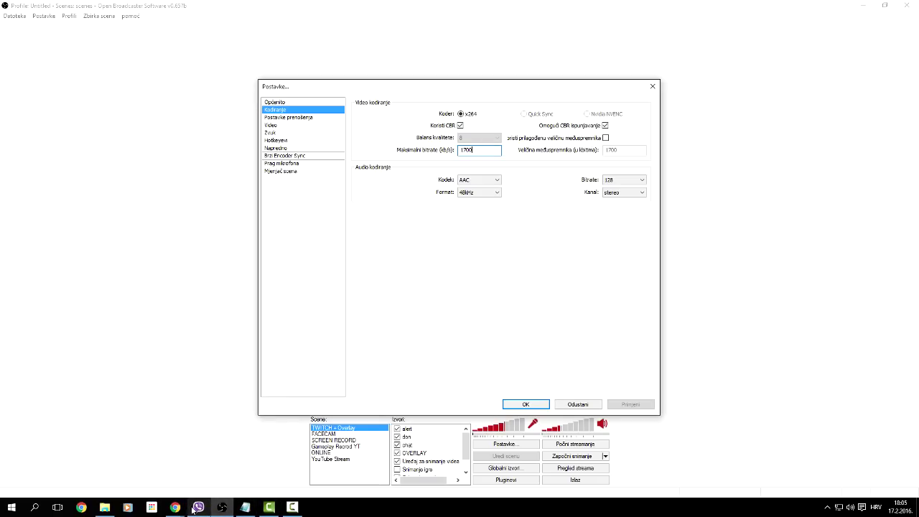
click(225, 468)
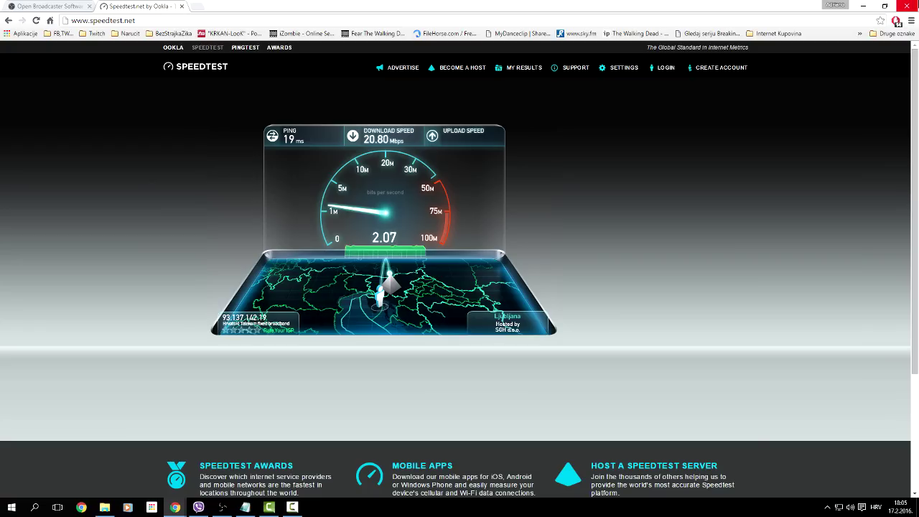
click(181, 6)
key(alt+Tab)
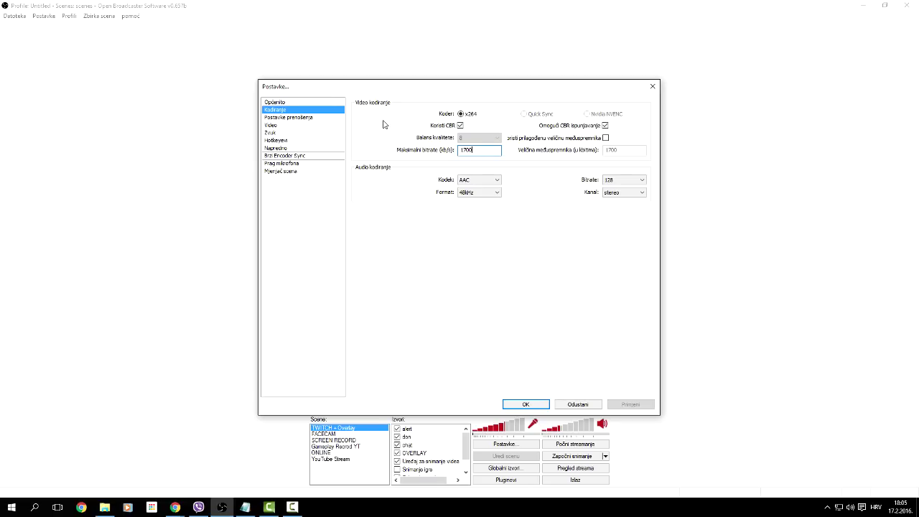
Step: In the broadcast settings, try the mode "Samo spremanje u datoteku" and restore "Streamanje uživo"
click(291, 118)
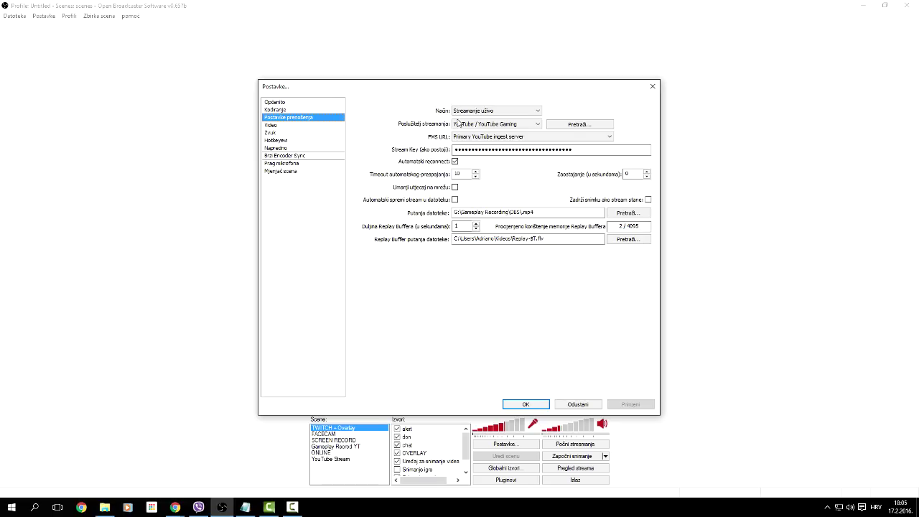
click(488, 110)
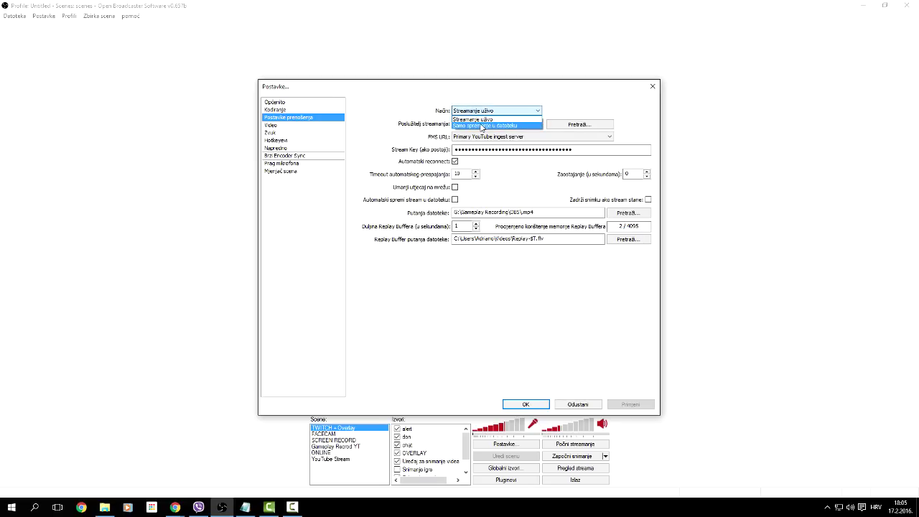
click(481, 126)
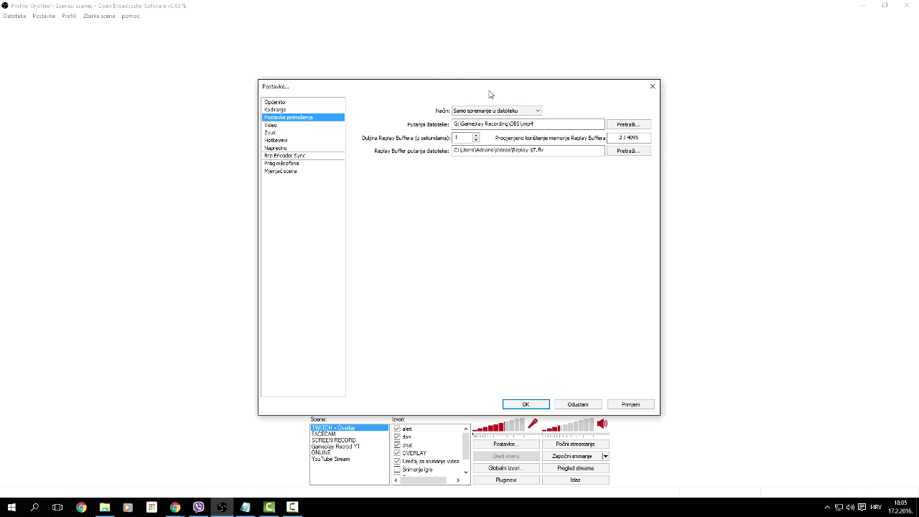
click(512, 110)
click(511, 119)
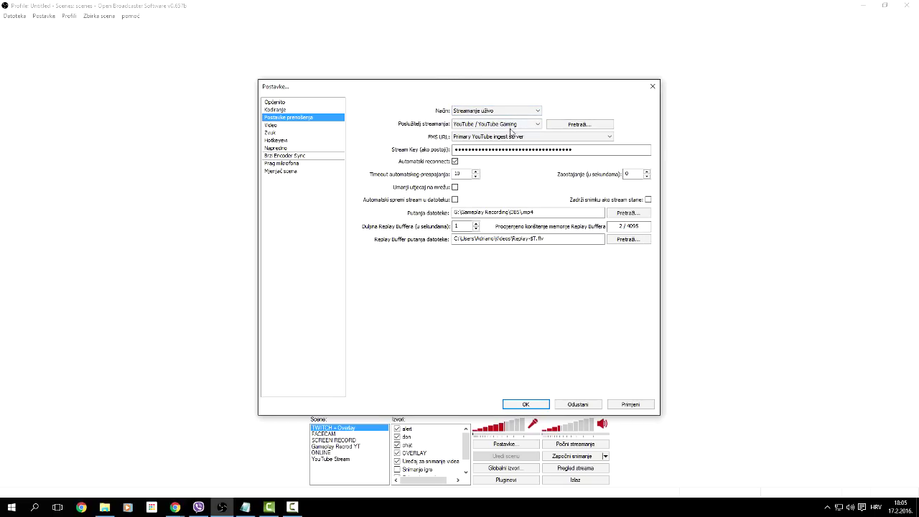
Step: Examine the available streaming services in the broadcast settings, keeping YouTube / YouTube Gaming selected
click(465, 124)
click(465, 124)
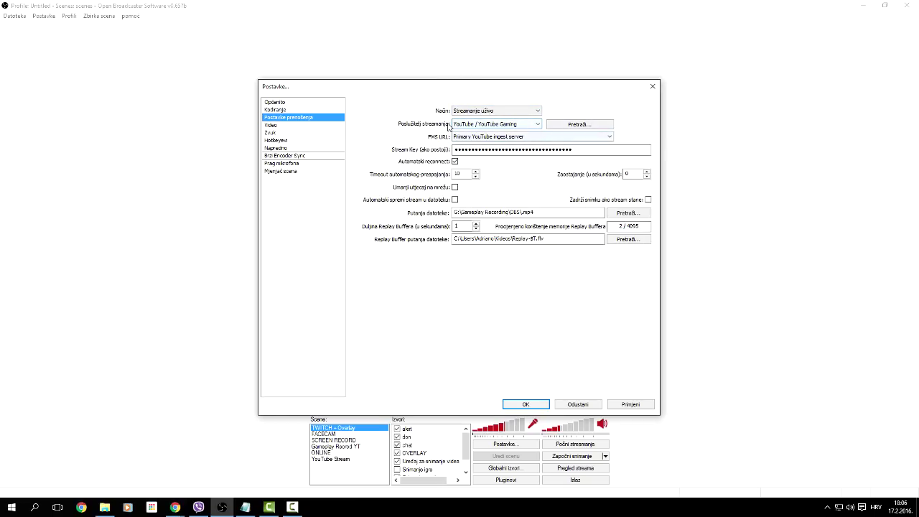
click(466, 125)
click(468, 124)
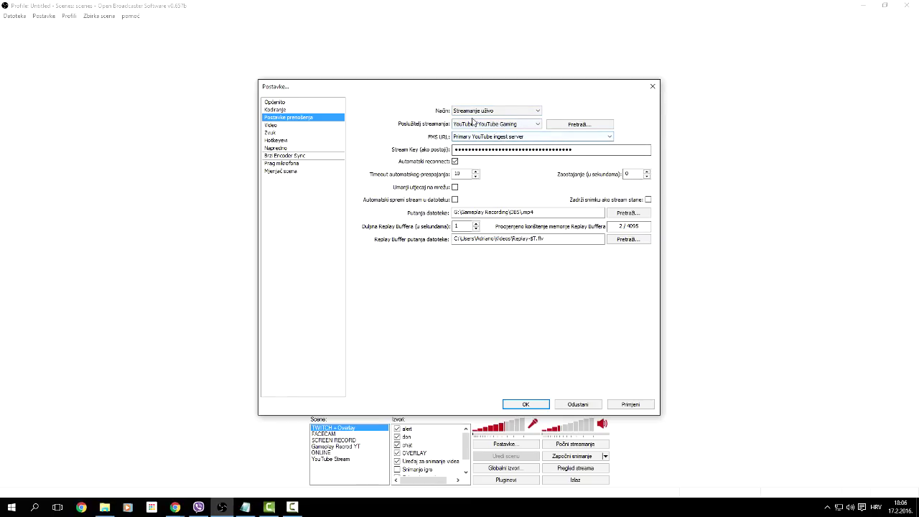
click(469, 125)
click(469, 125)
click(468, 125)
click(469, 125)
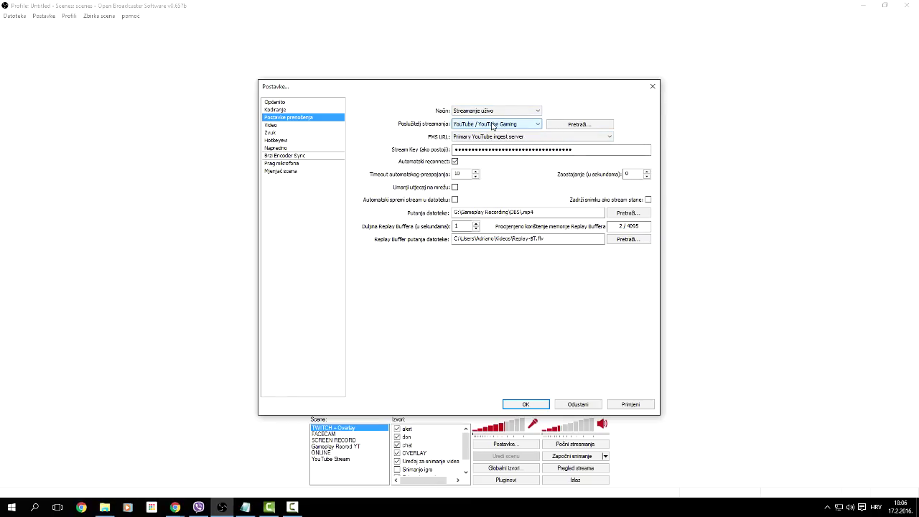
Step: Review the resolution downscale, filter and FPS options in the video settings
click(289, 127)
click(470, 286)
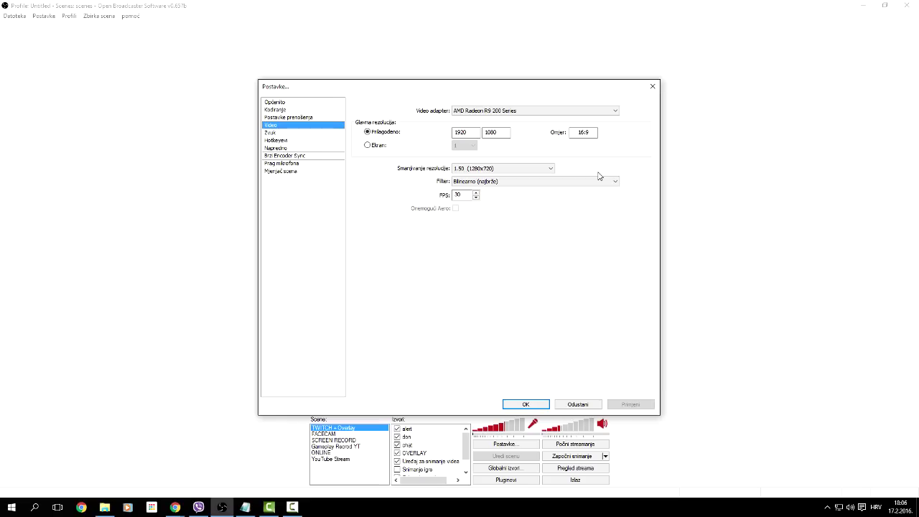
click(471, 169)
click(554, 157)
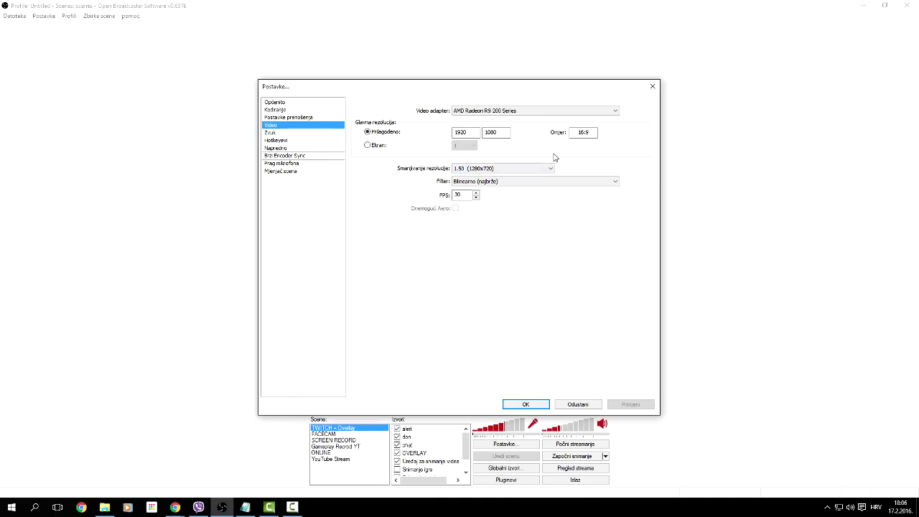
click(470, 182)
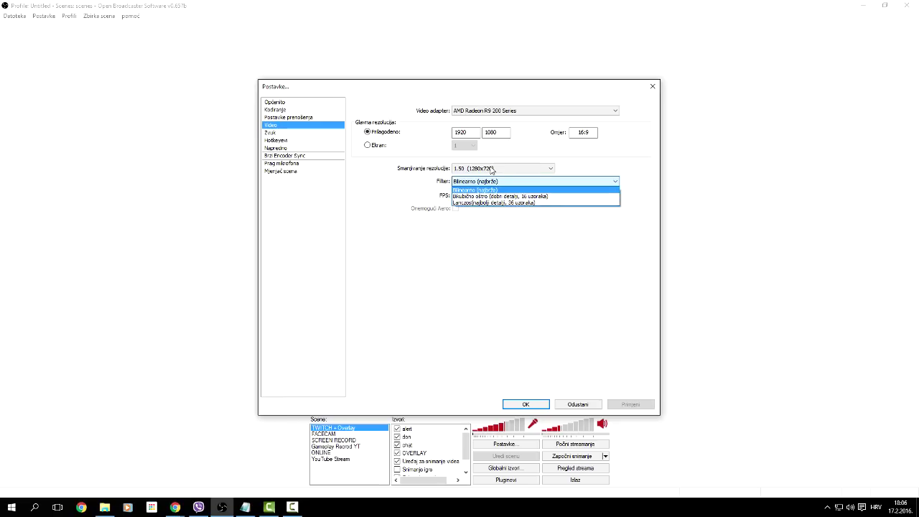
click(420, 169)
click(506, 247)
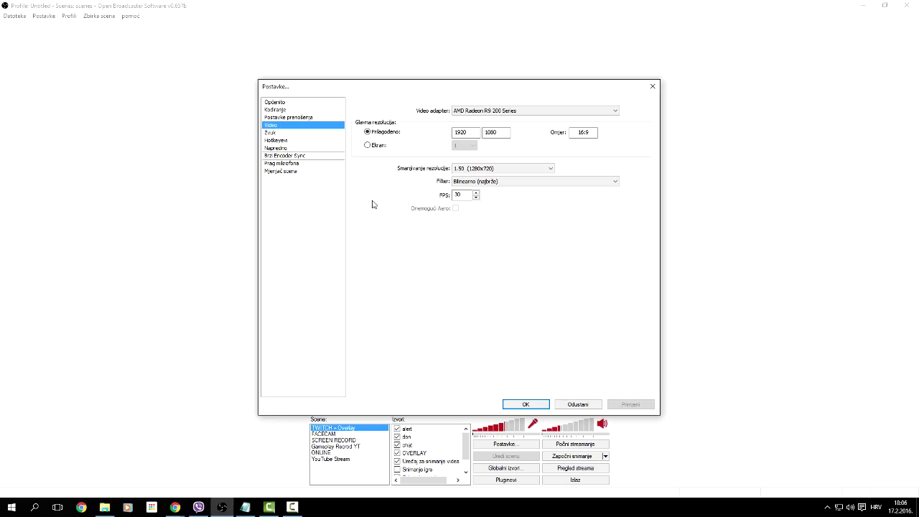
double_click(458, 194)
double_click(461, 193)
click(461, 194)
Step: Review the desktop audio and microphone device choices in the audio settings
click(332, 133)
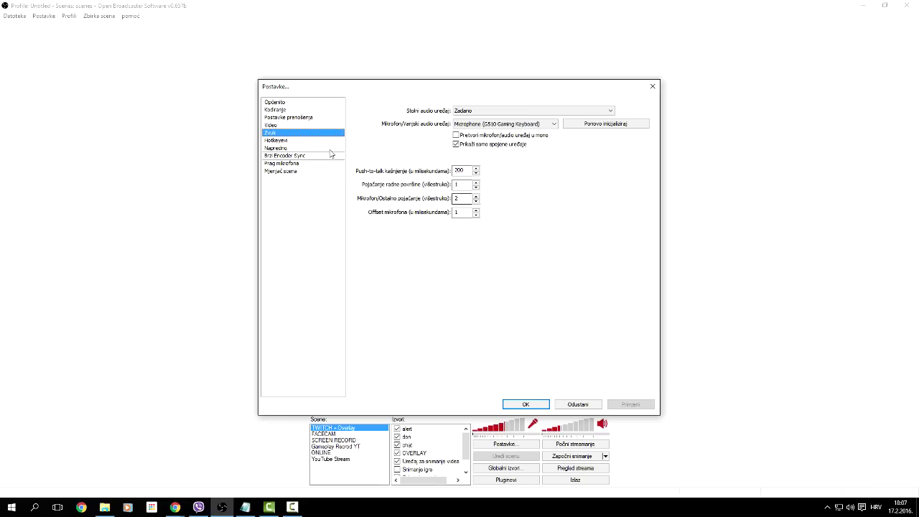
click(489, 112)
click(488, 116)
click(489, 112)
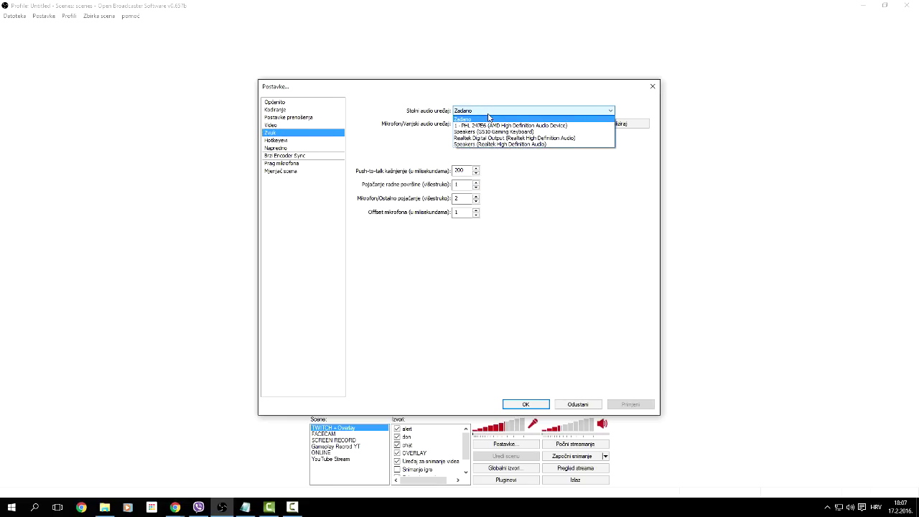
click(444, 55)
click(470, 124)
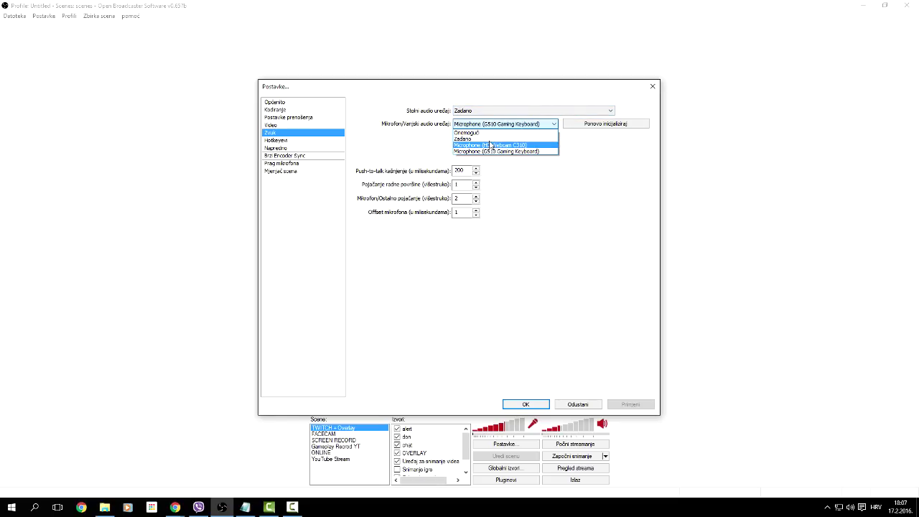
click(618, 196)
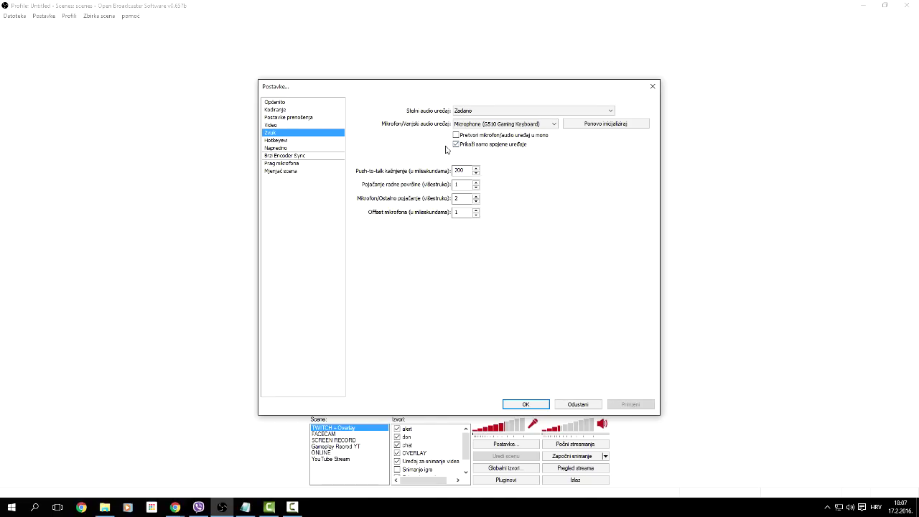
Step: Look through the hotkey, advanced, Quick Sync encoder, microphone gate and scene switcher settings, and cancel the settings dialog
click(268, 140)
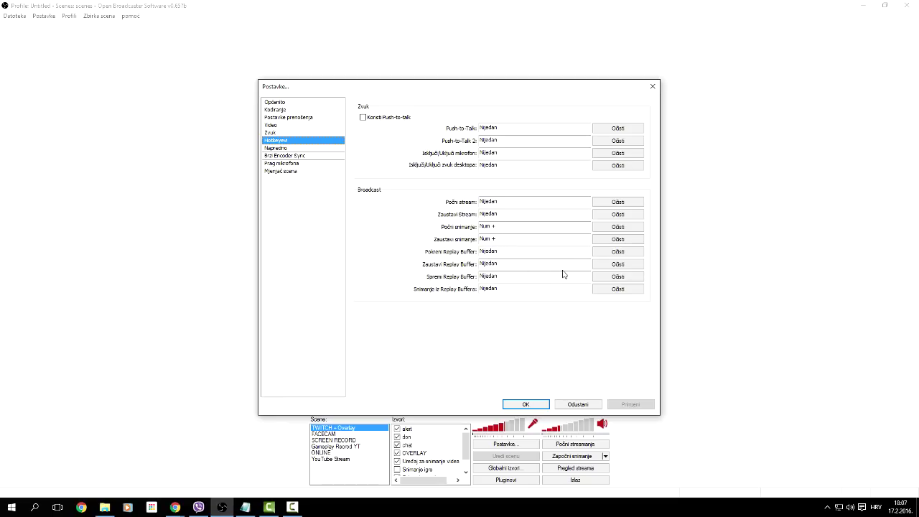
click(271, 149)
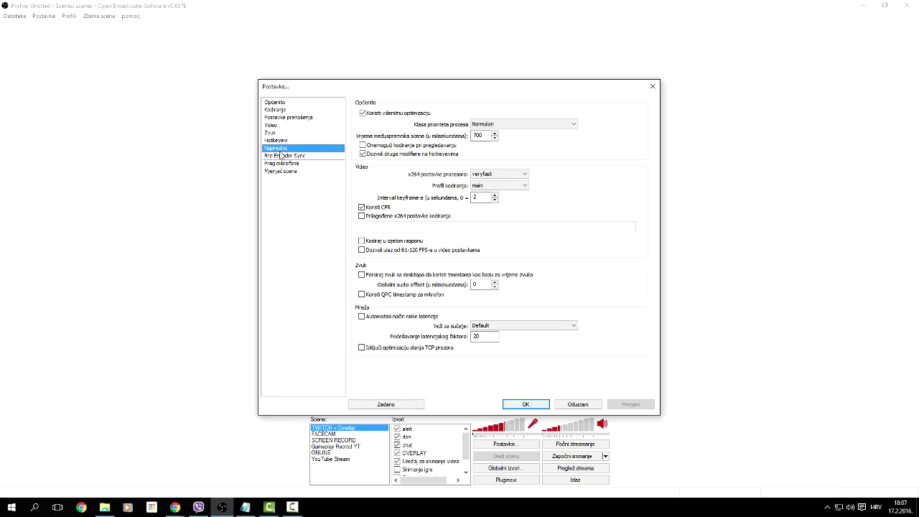
click(302, 156)
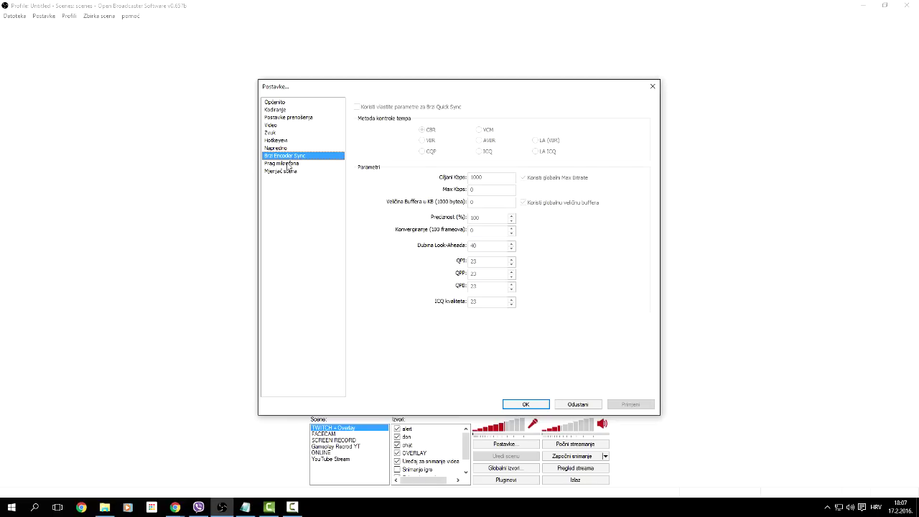
click(281, 163)
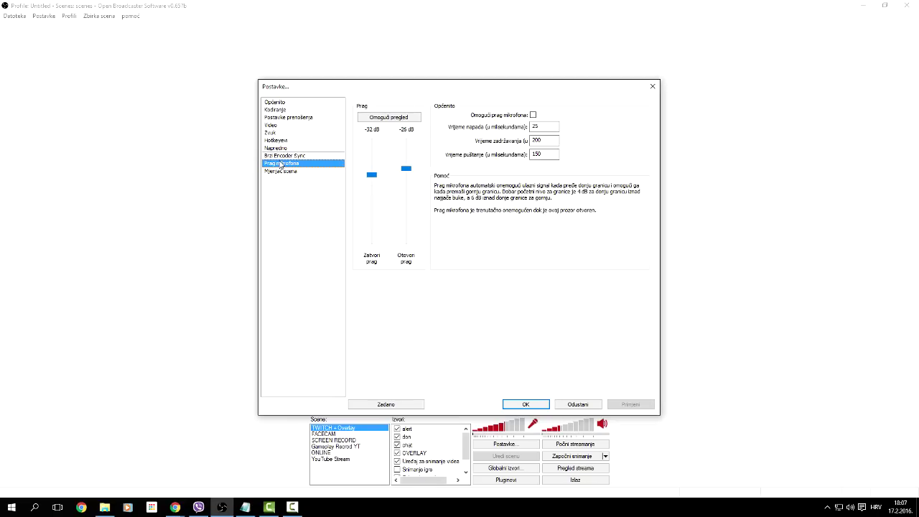
click(284, 173)
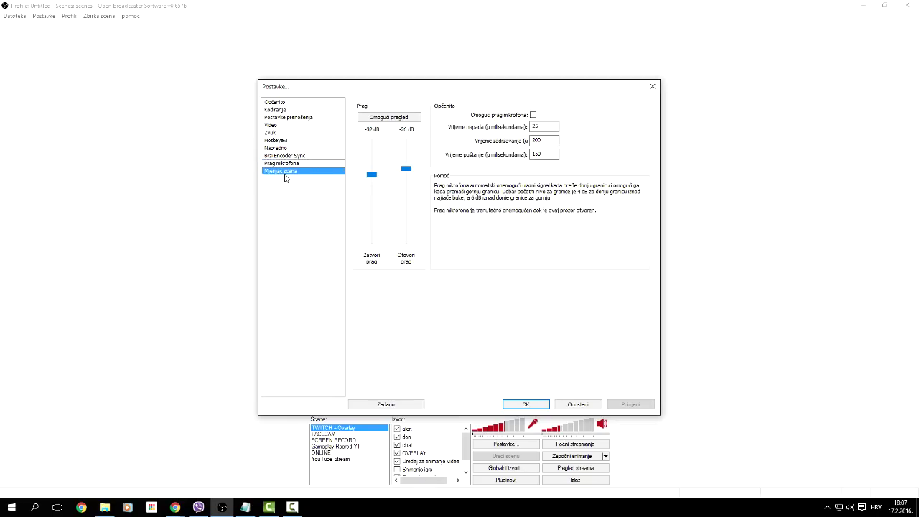
click(579, 404)
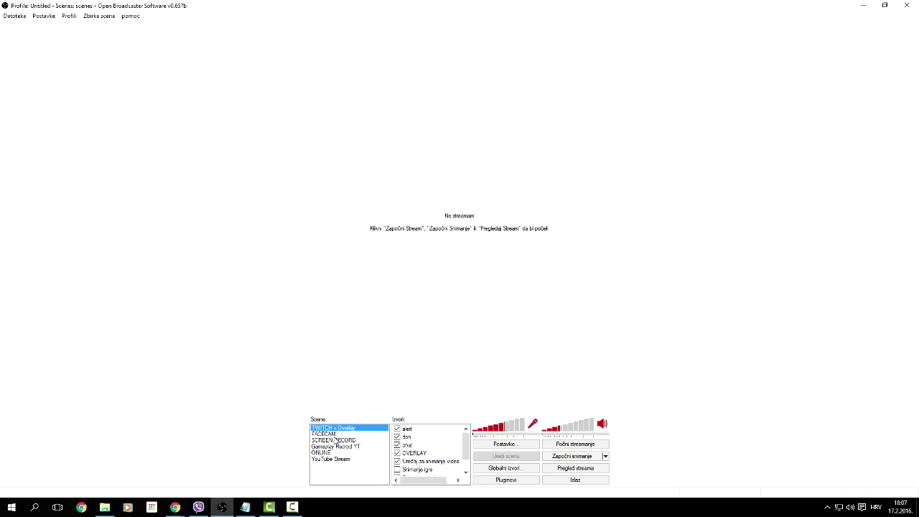
Step: Select the YouTube Stream scene, preview its stream output and stop the preview
click(343, 459)
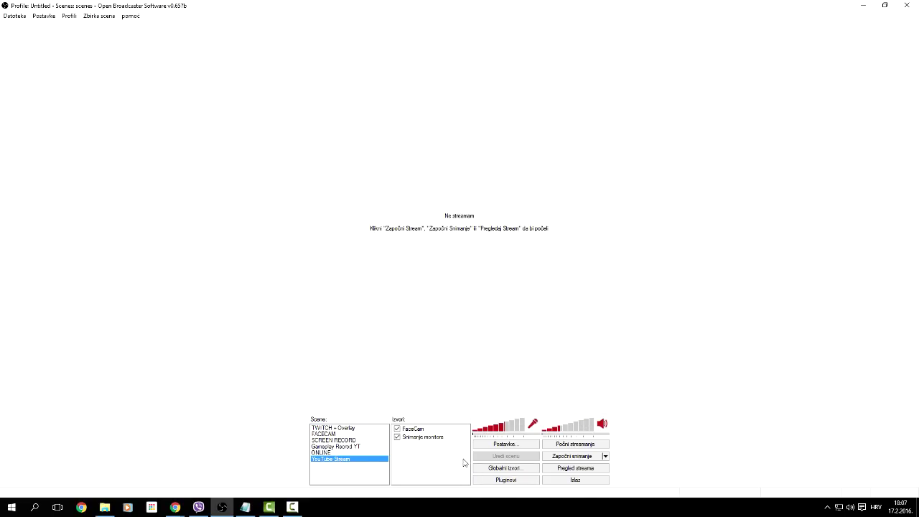
click(566, 471)
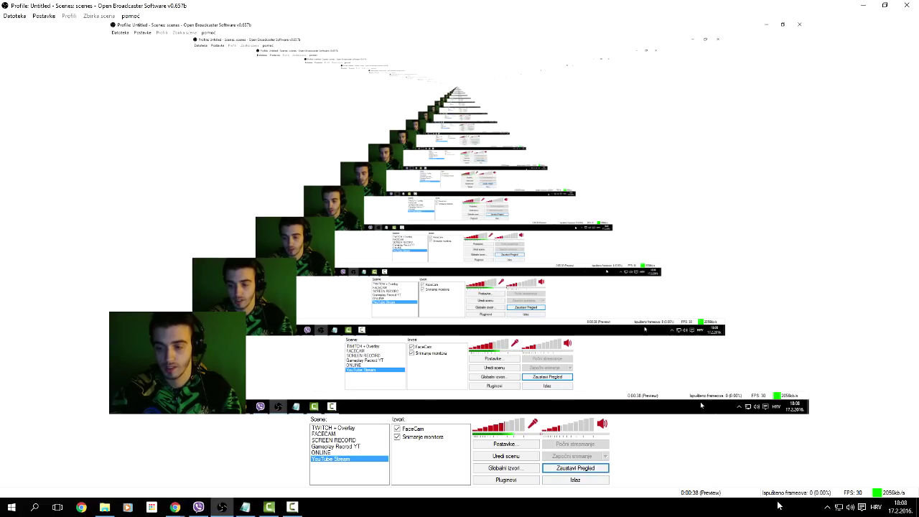
click(576, 468)
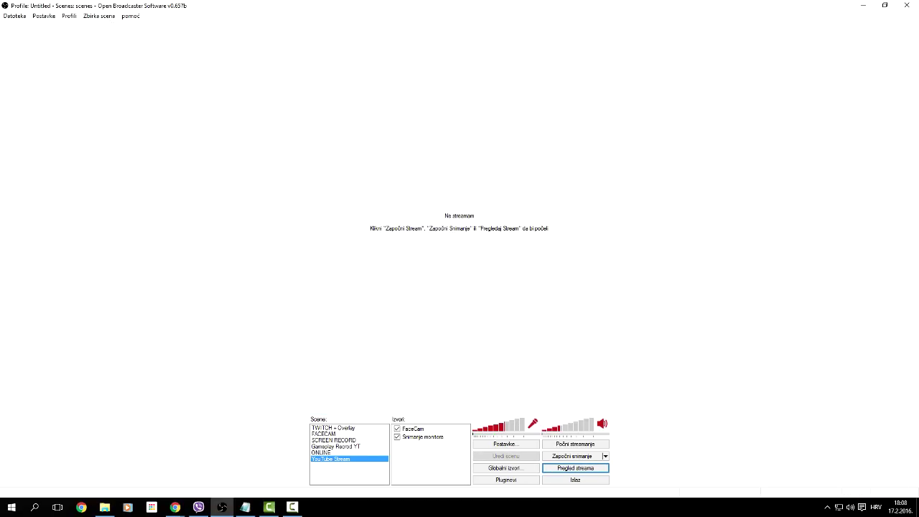